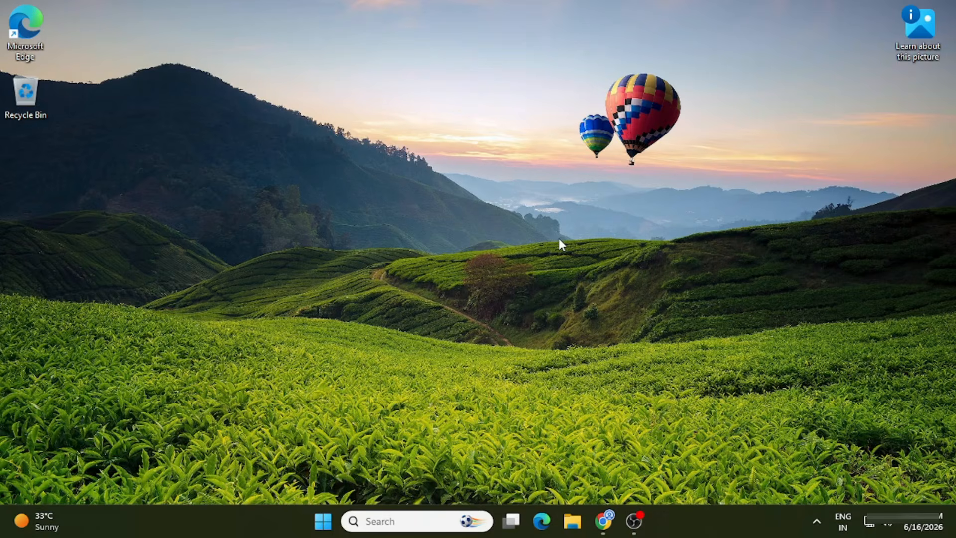
Open Command Prompt from the Windows search.
left_click(406, 520)
type("cmd")
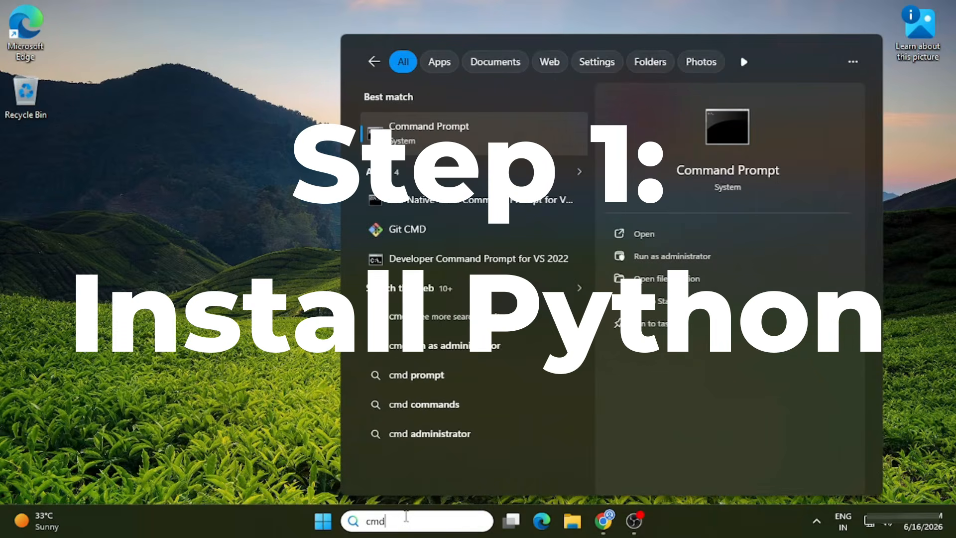
key("Return")
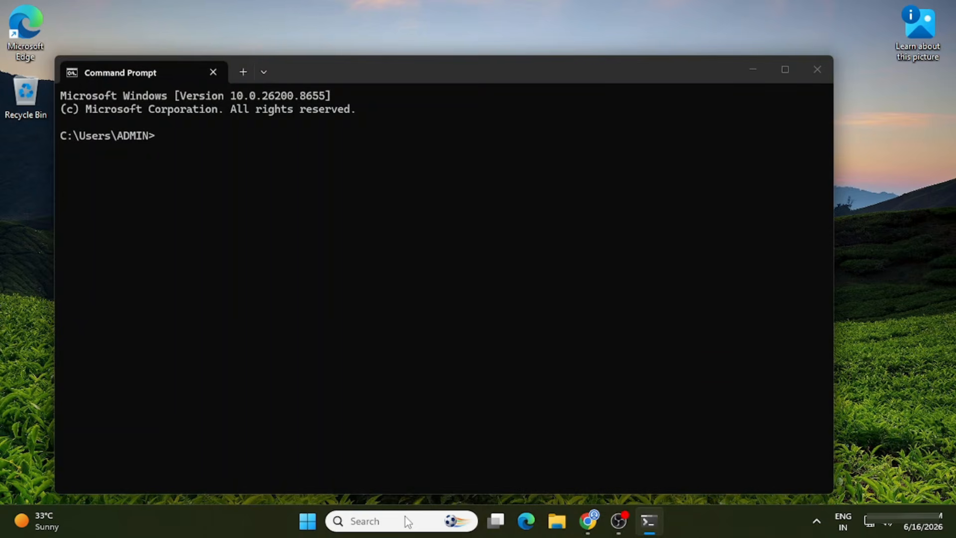
Run python --version to check the installed Python, then close the Command Prompt window.
type("python --versi")
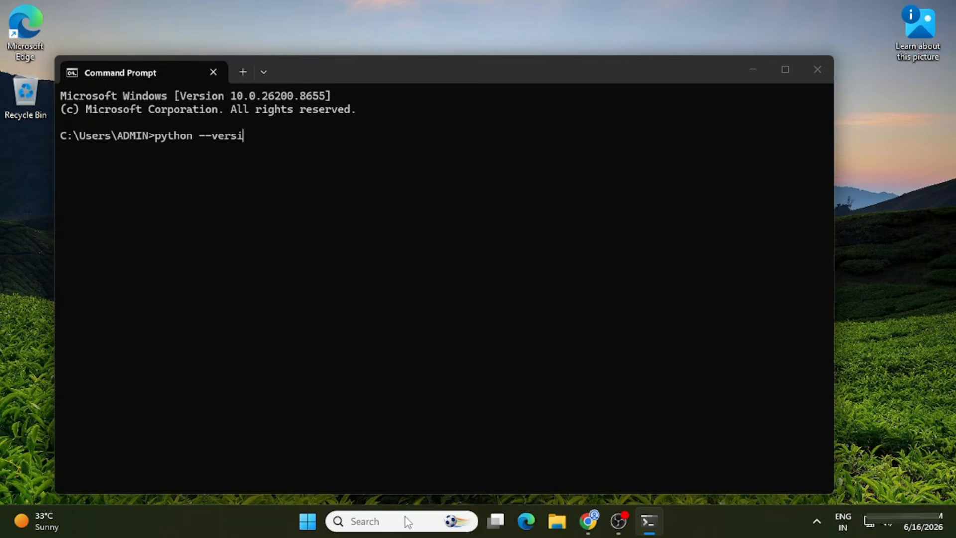
type("on")
key("Return")
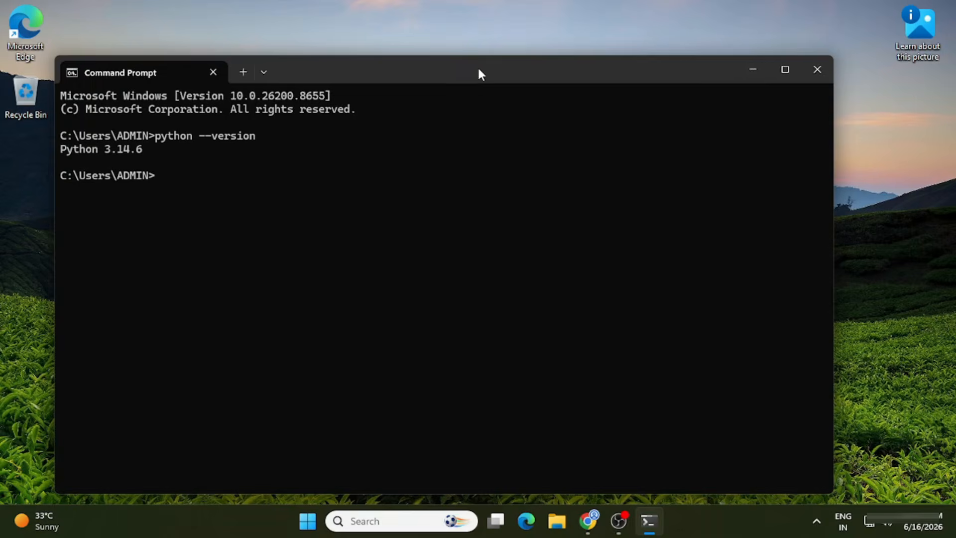
left_click_drag(478, 70, 541, 65)
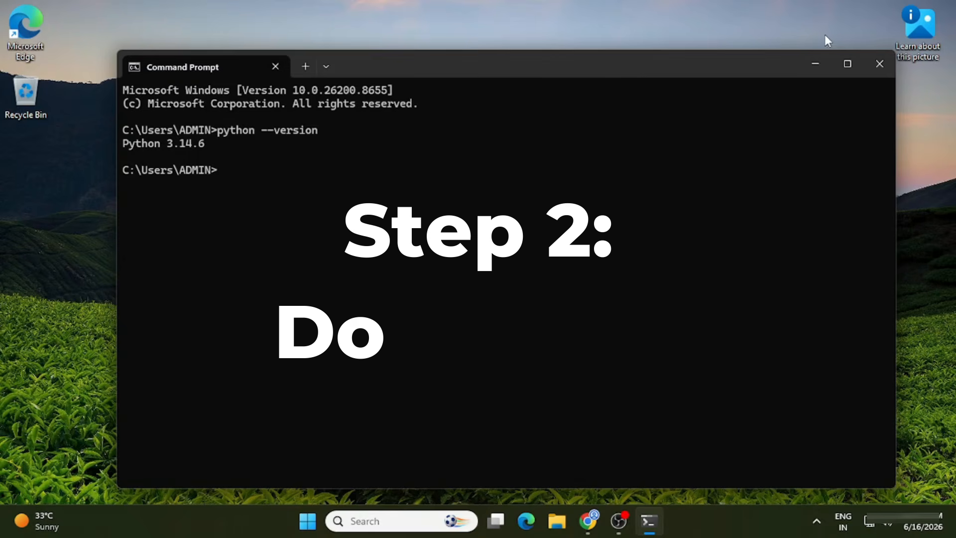
left_click(876, 63)
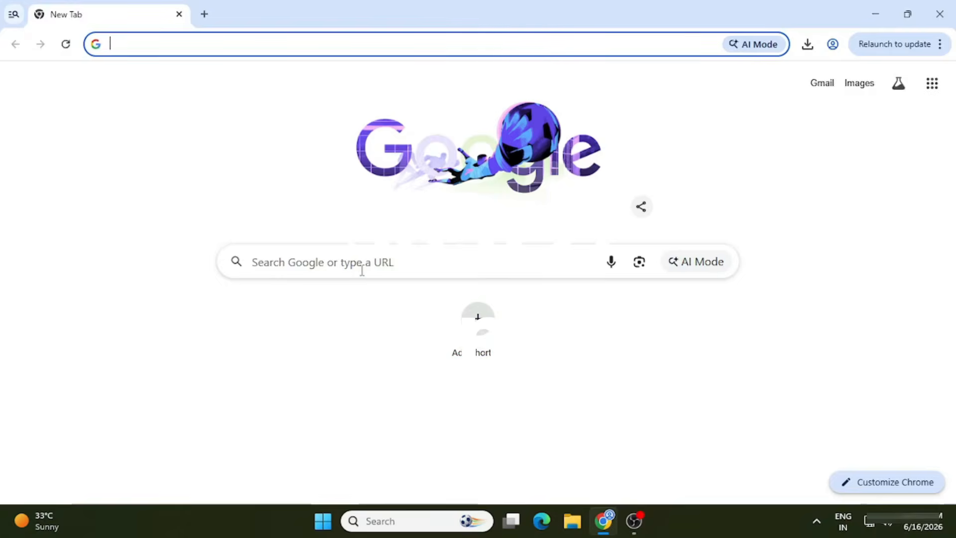
Search Google for pycharm in a new browser tab.
left_click(362, 270)
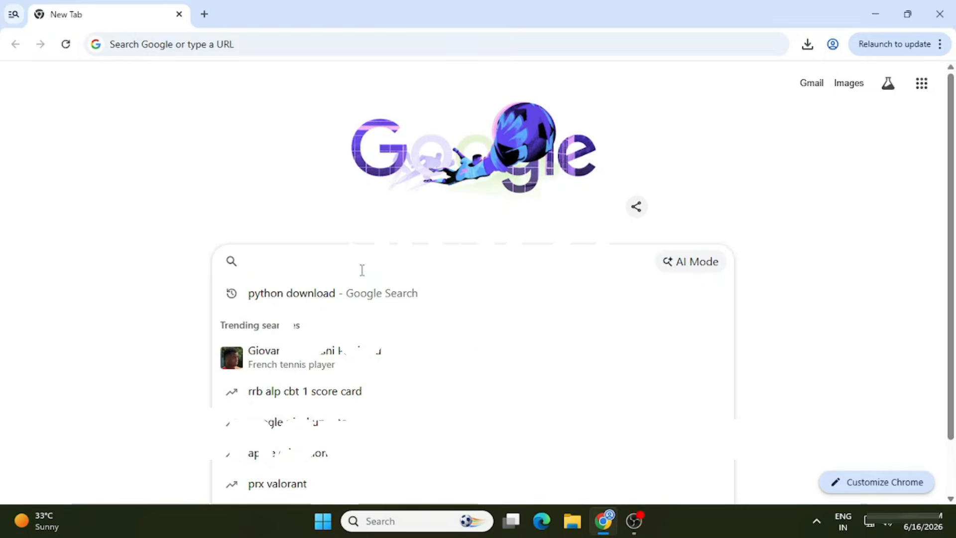
type("pycharm")
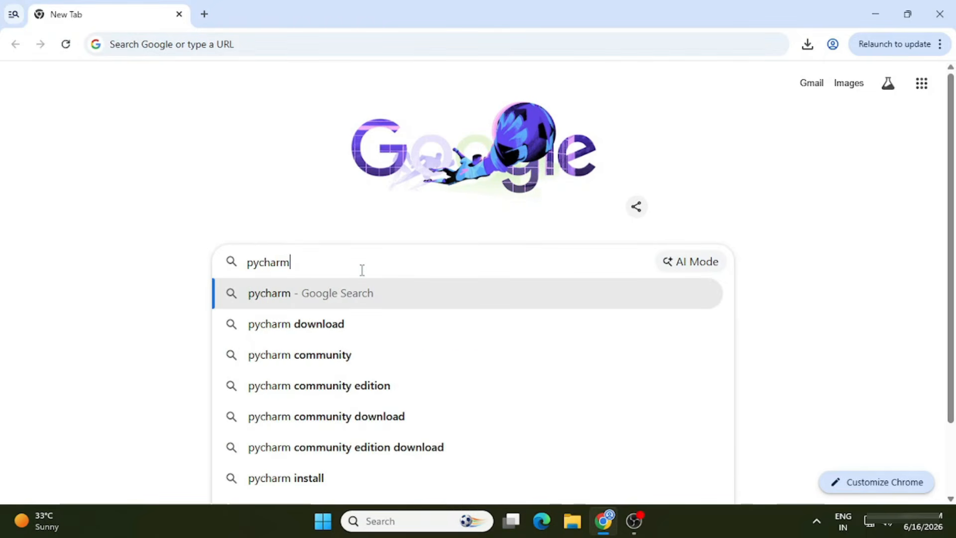
key("Return")
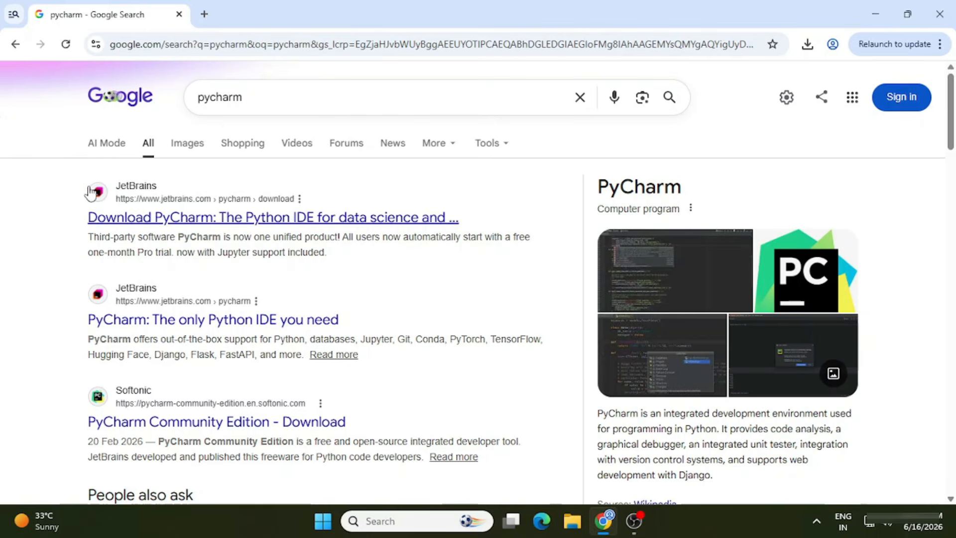
Open the JetBrains PyCharm download page, accept all cookies, and download the Windows .exe installer.
left_click(134, 219)
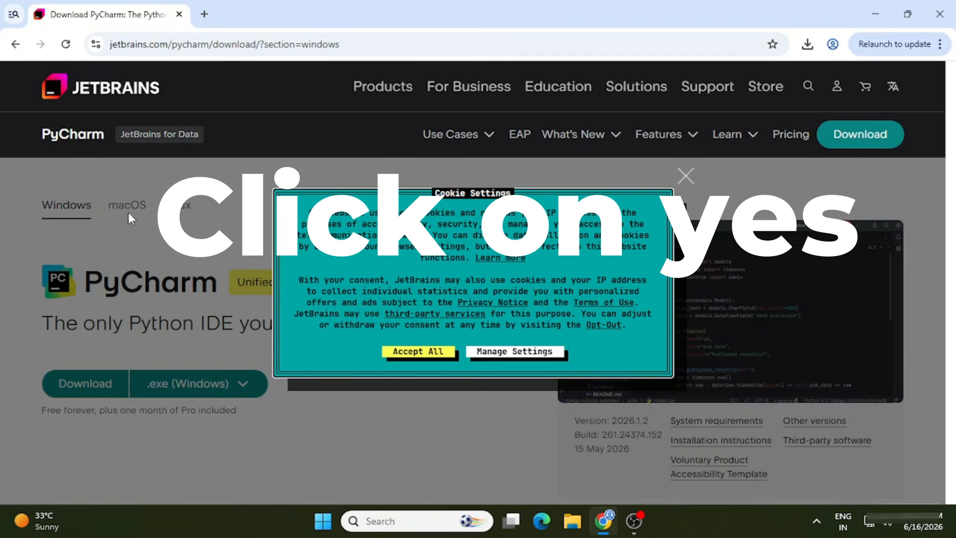
left_click(414, 352)
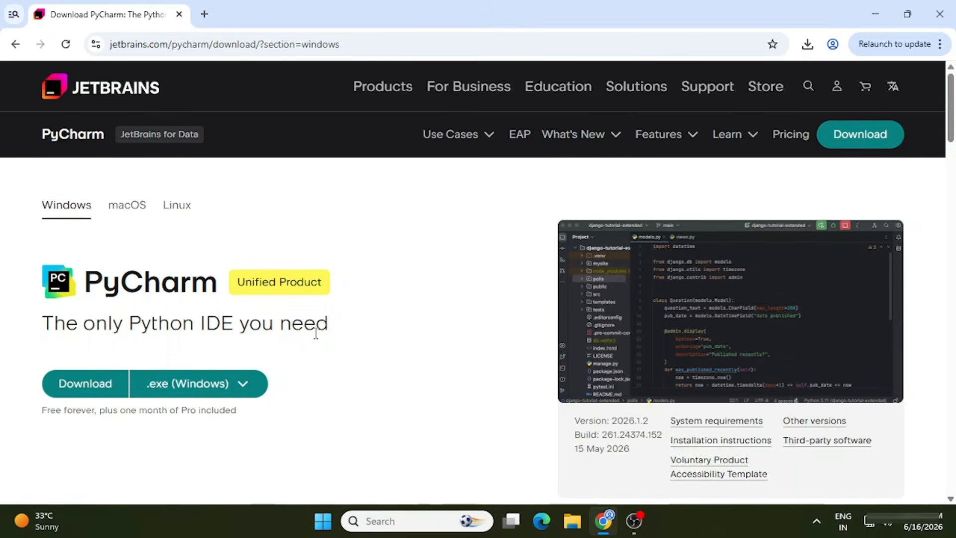
scroll(315, 333, "down", 3)
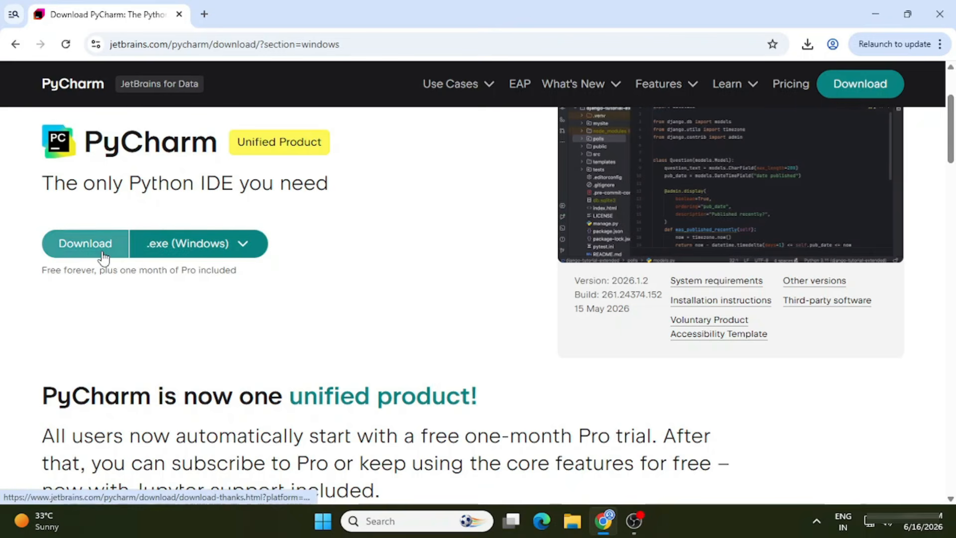
left_click(103, 255)
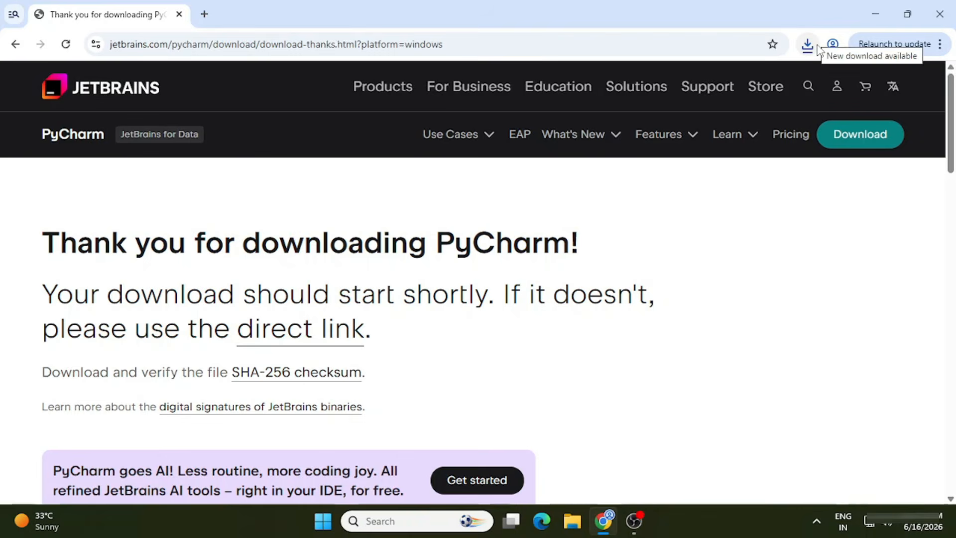
Launch the downloaded pycharm-2026.1.2.exe installer from the browser's download history.
left_click(816, 44)
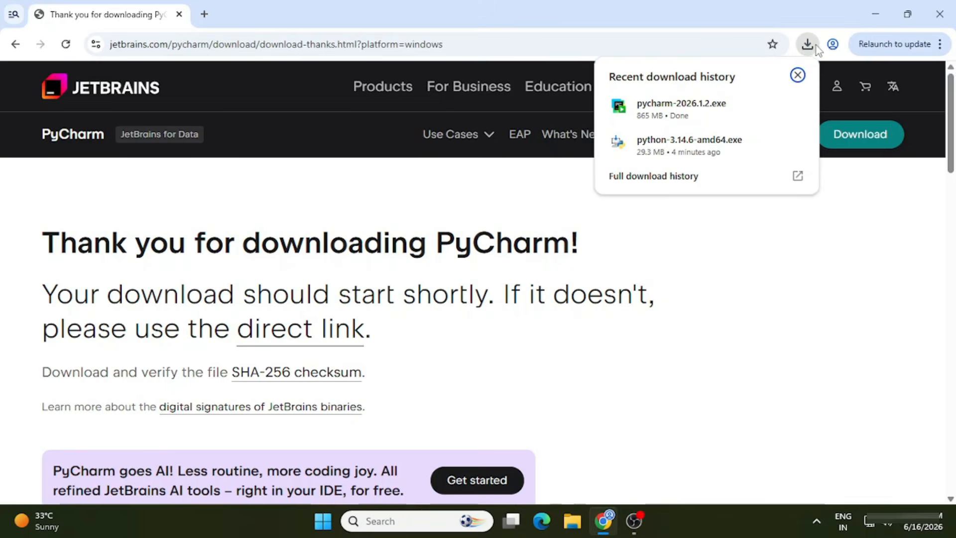
left_click(639, 104)
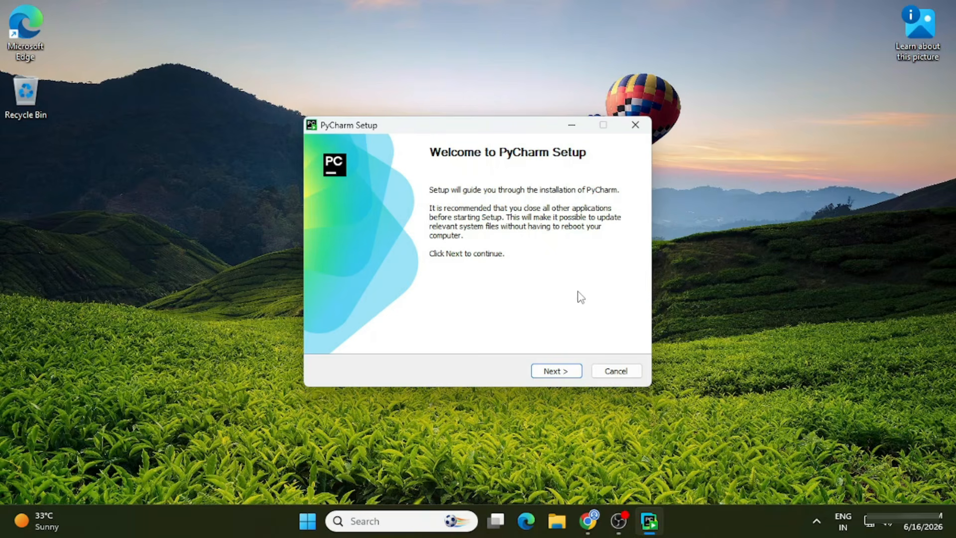
Install PyCharm to the default folder with a PyCharm desktop shortcut, finishing with Run PyCharm checked.
left_click(562, 372)
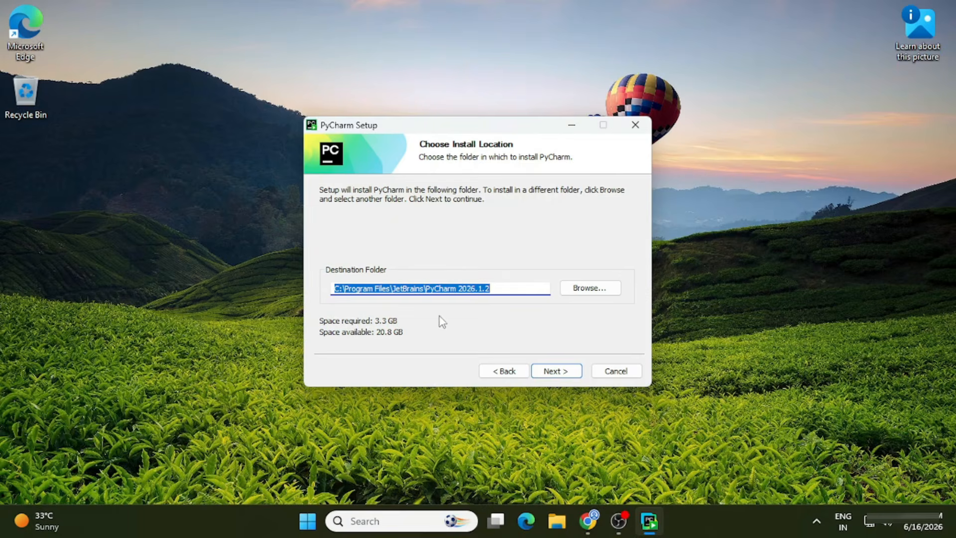
left_click(564, 372)
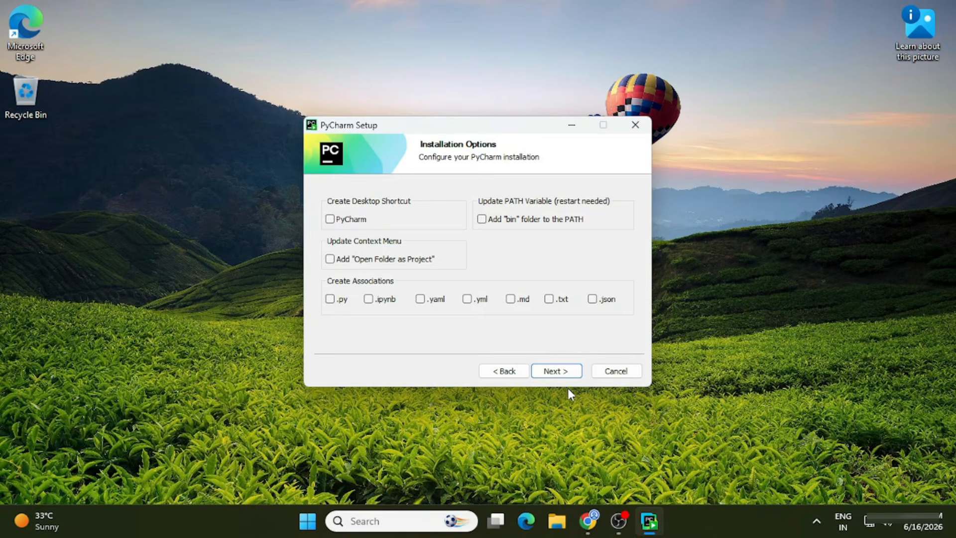
left_click(335, 222)
left_click(560, 374)
left_click(560, 374)
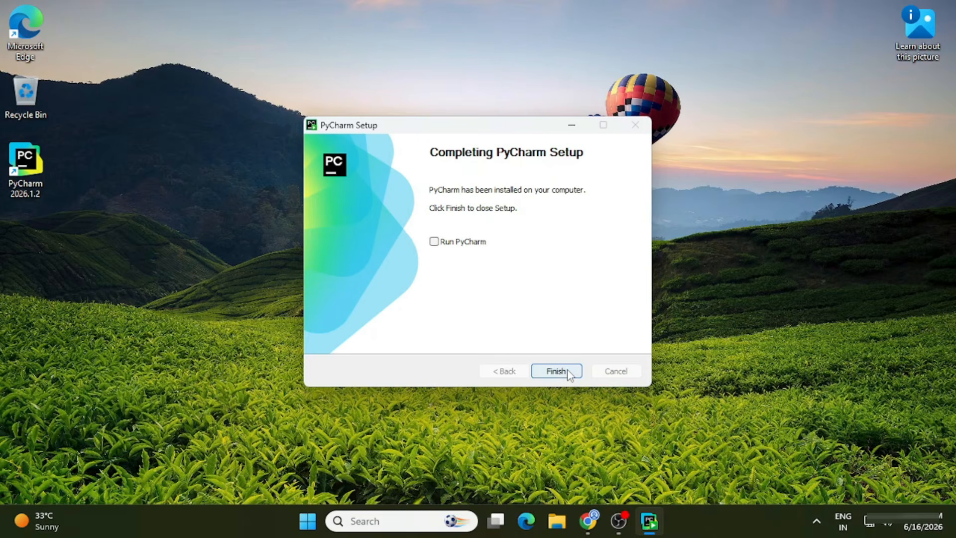
left_click(470, 244)
left_click(556, 371)
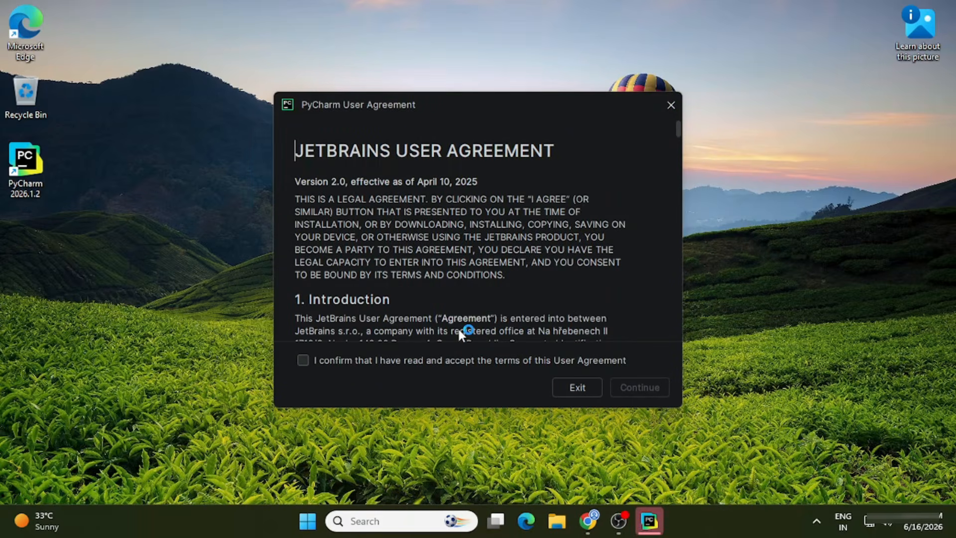
Accept the JetBrains User Agreement and choose to send anonymous statistics.
left_click(456, 361)
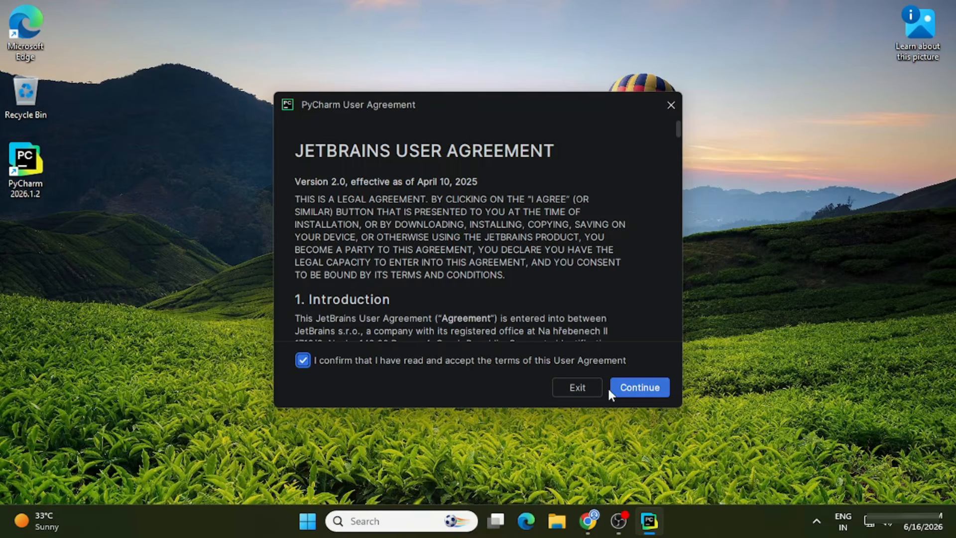
left_click(642, 388)
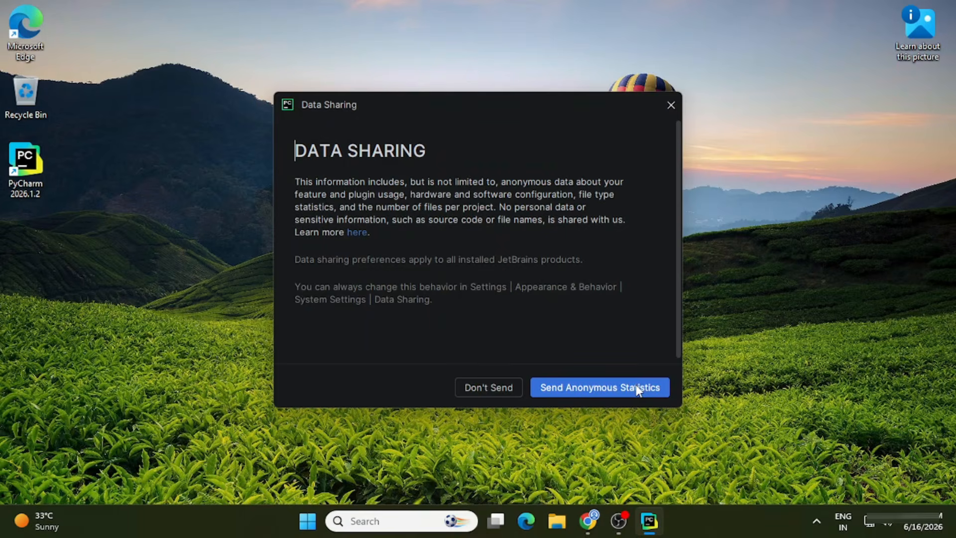
left_click(635, 387)
Maximize the PyCharm welcome window.
left_click(417, 366)
left_click(472, 281)
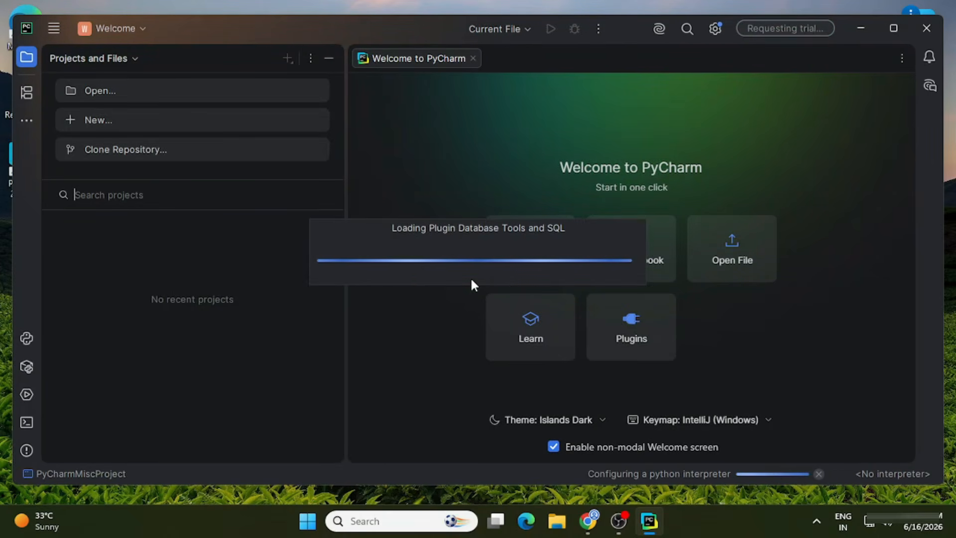
left_click(893, 28)
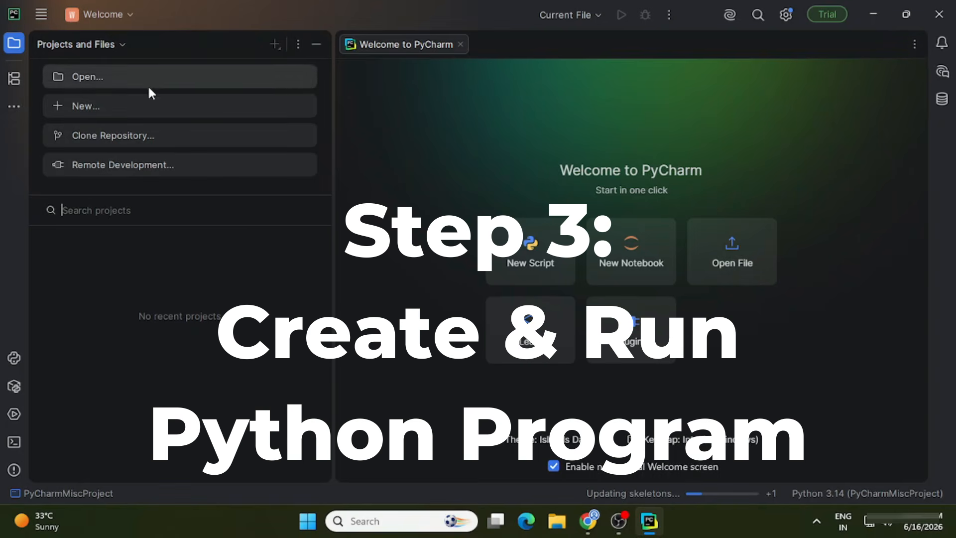
Create a new Pure Python project at the default location with Python 3.14 venv and no welcome script.
left_click(163, 115)
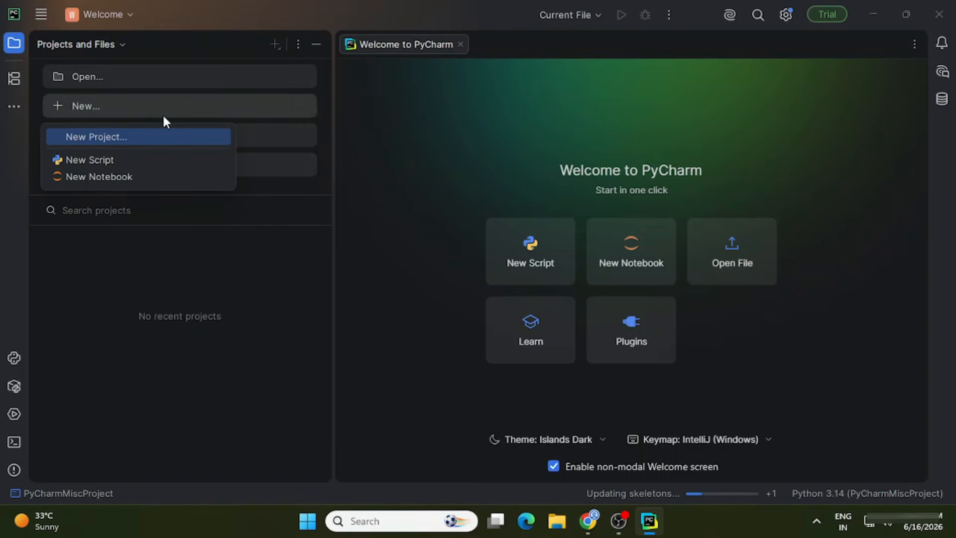
left_click(135, 136)
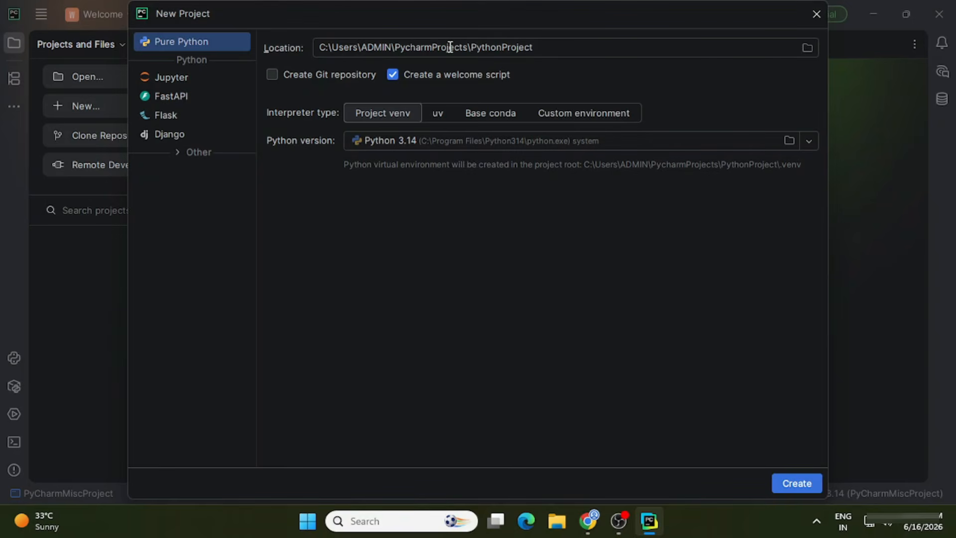
left_click(458, 77)
left_click(440, 145)
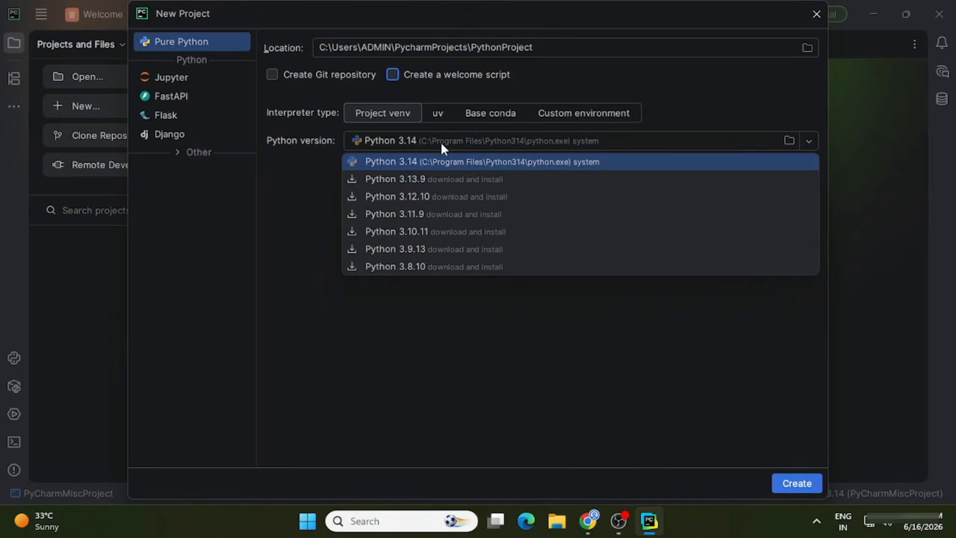
left_click(441, 143)
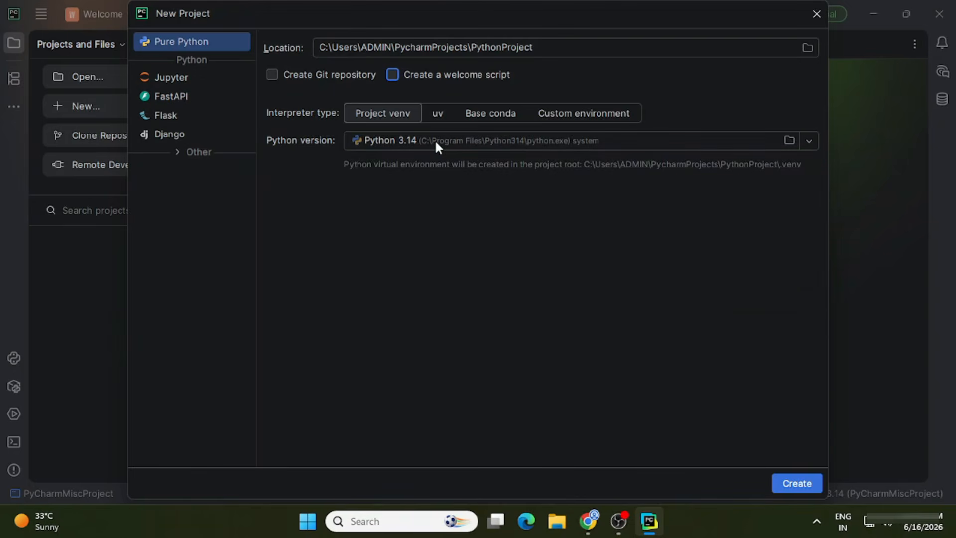
left_click(808, 481)
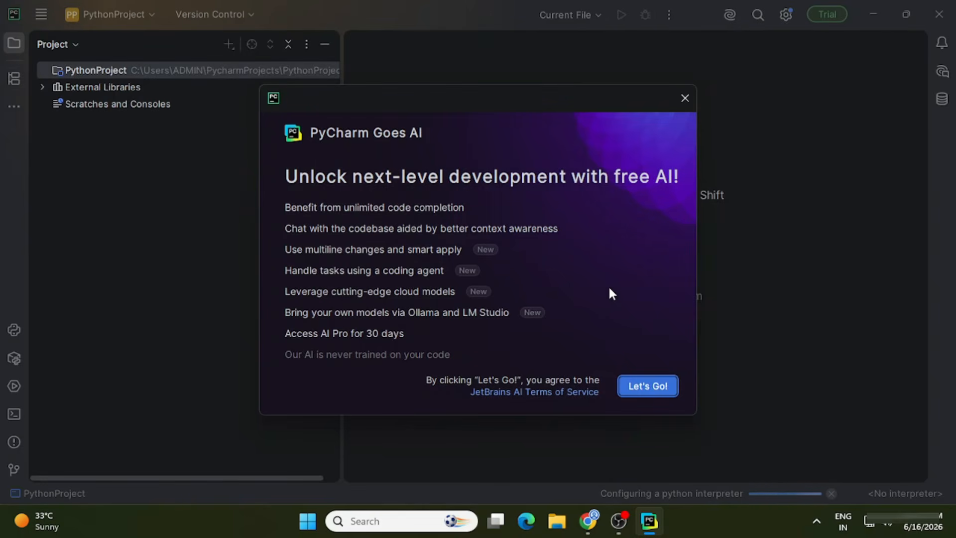
Close the PyCharm Goes AI dialog and exclude the project folders from Microsoft Defender.
left_click(677, 102)
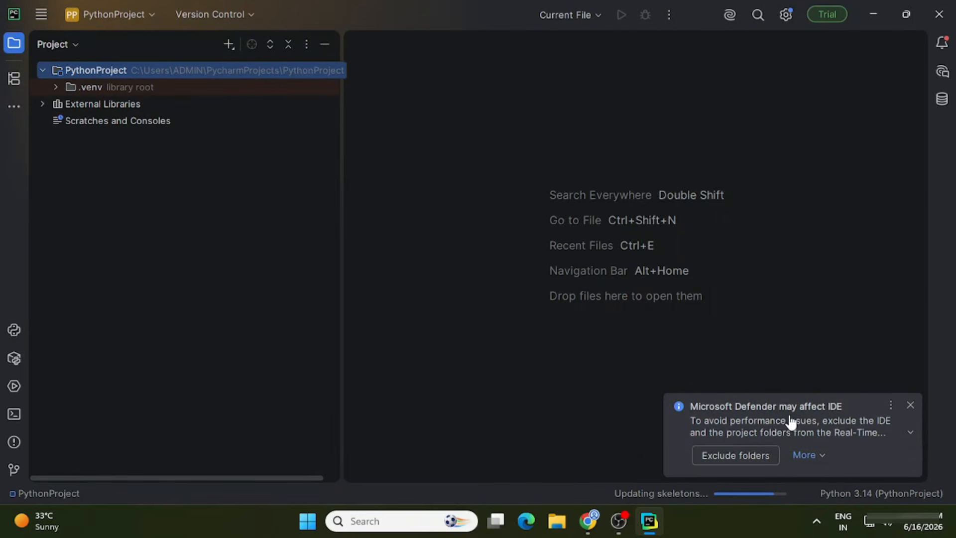
left_click(737, 456)
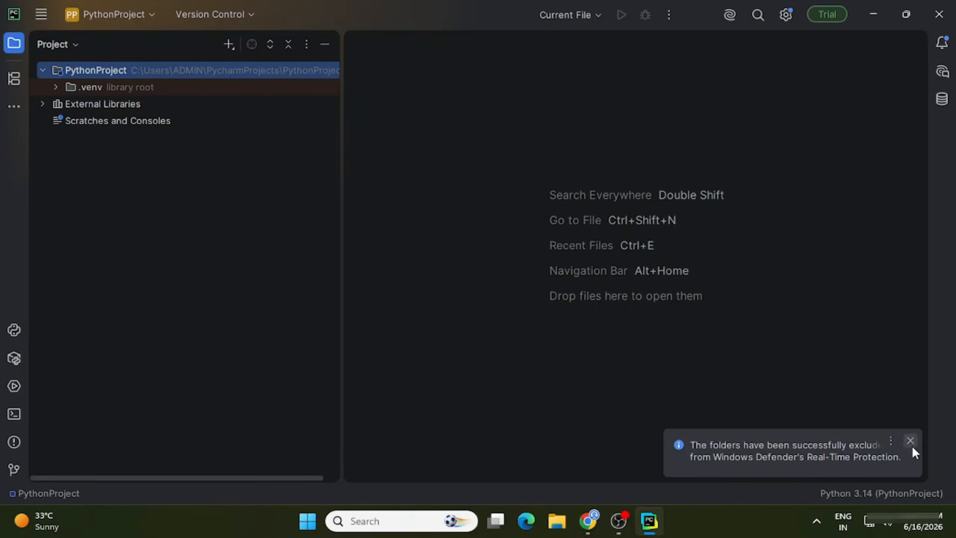
left_click(911, 446)
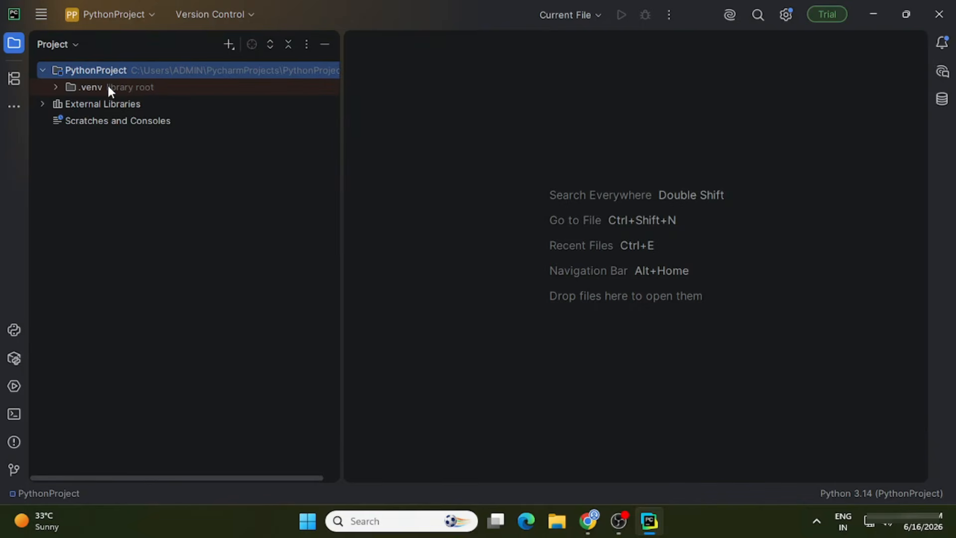
Create a new Python file named hello inside the project's .venv folder.
left_click(106, 84)
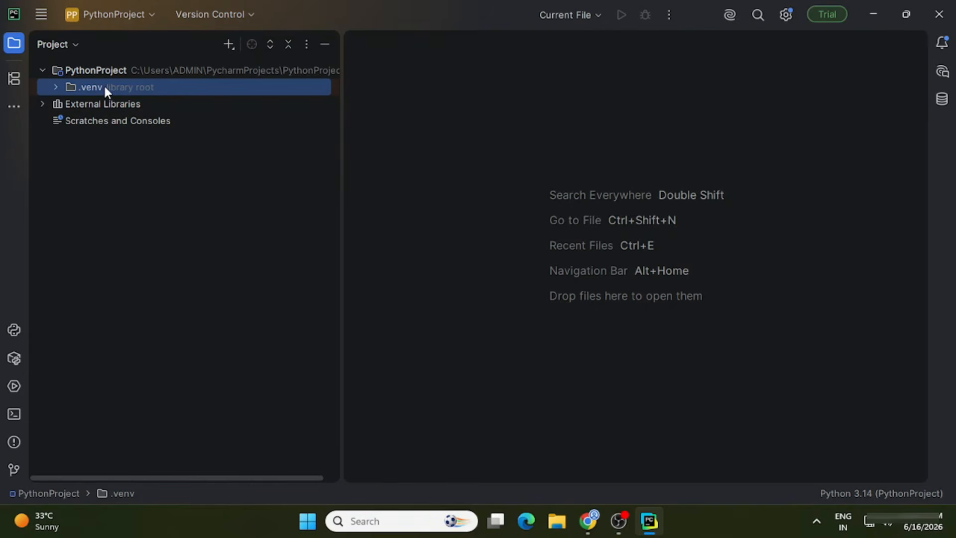
right_click(105, 88)
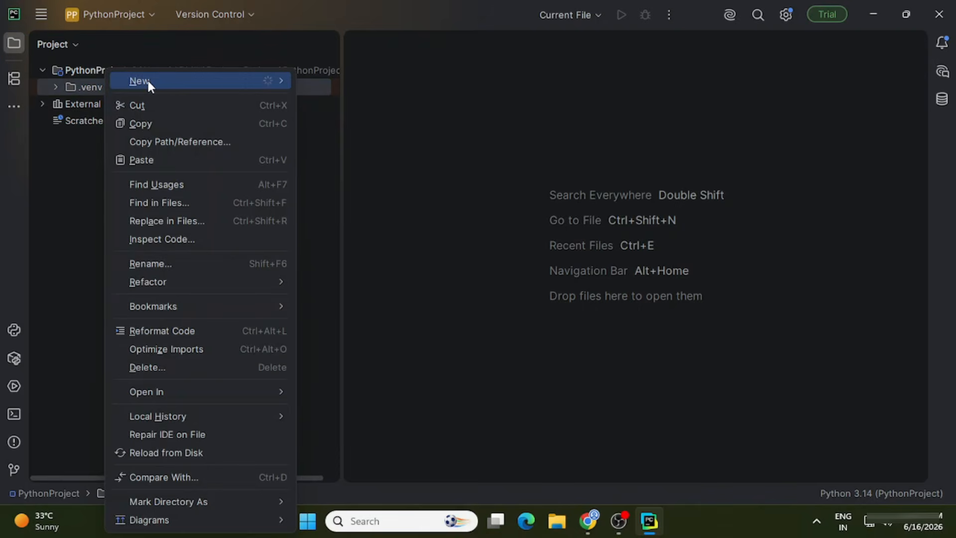
left_click(265, 80)
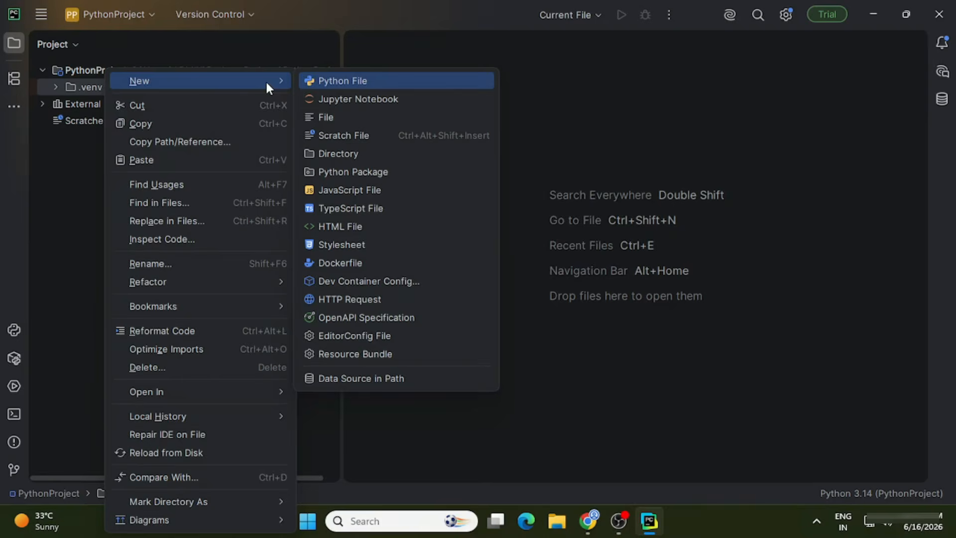
left_click(339, 84)
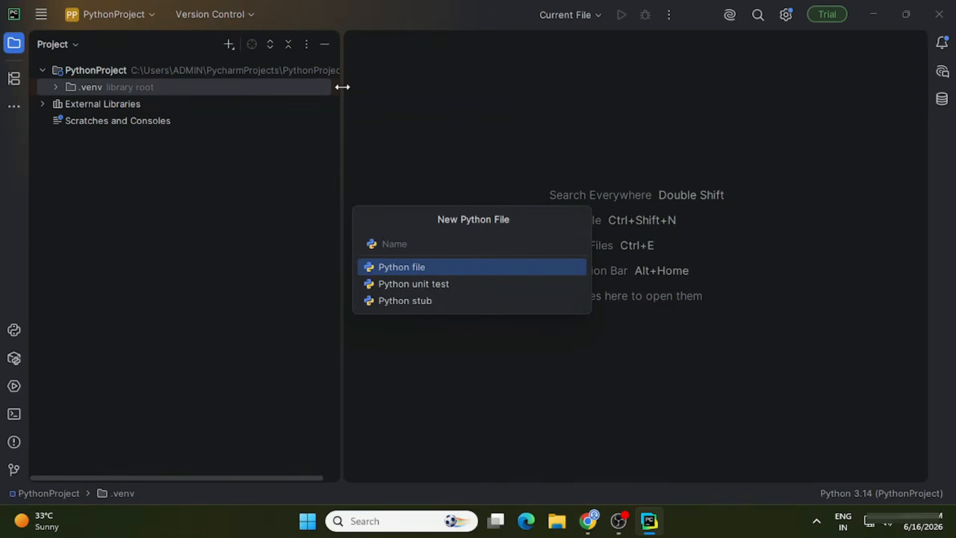
type("hello")
key("Return")
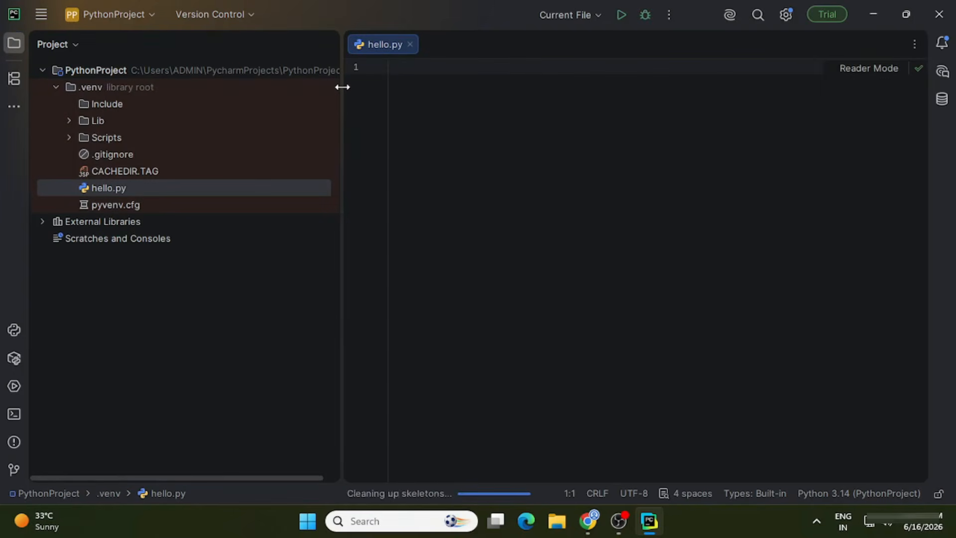
Write print("Thanks for watching") in hello.py and save all files.
type("p")
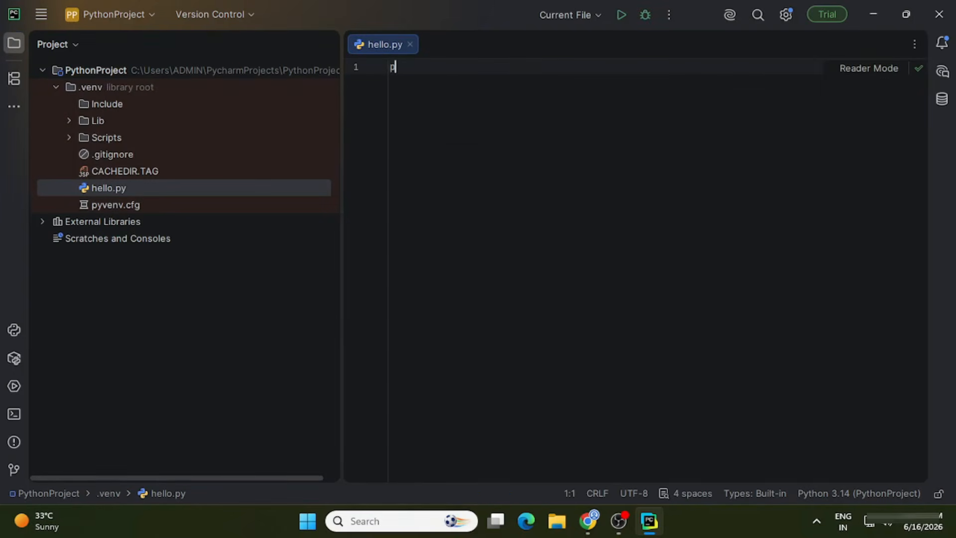
type("rint(\"Thanks for watching")
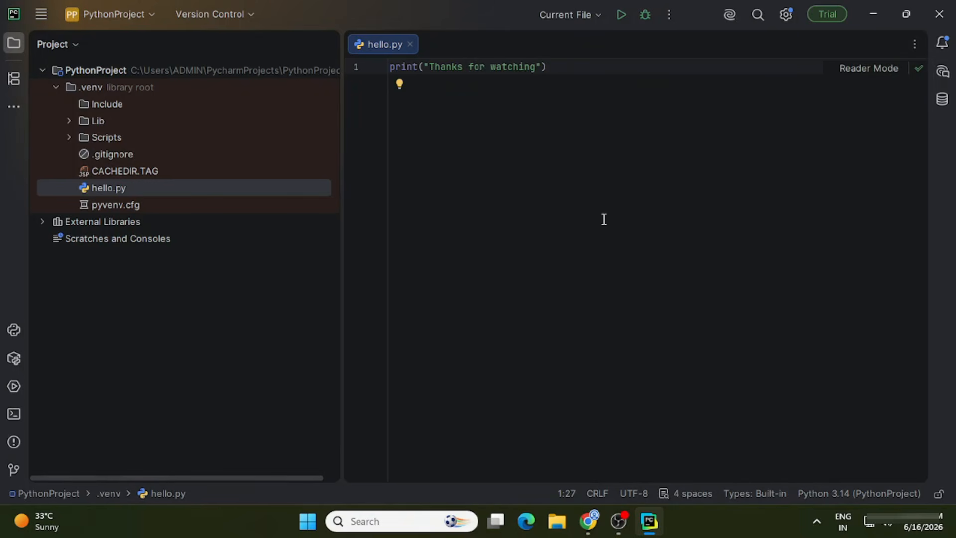
key("End")
left_click(36, 16)
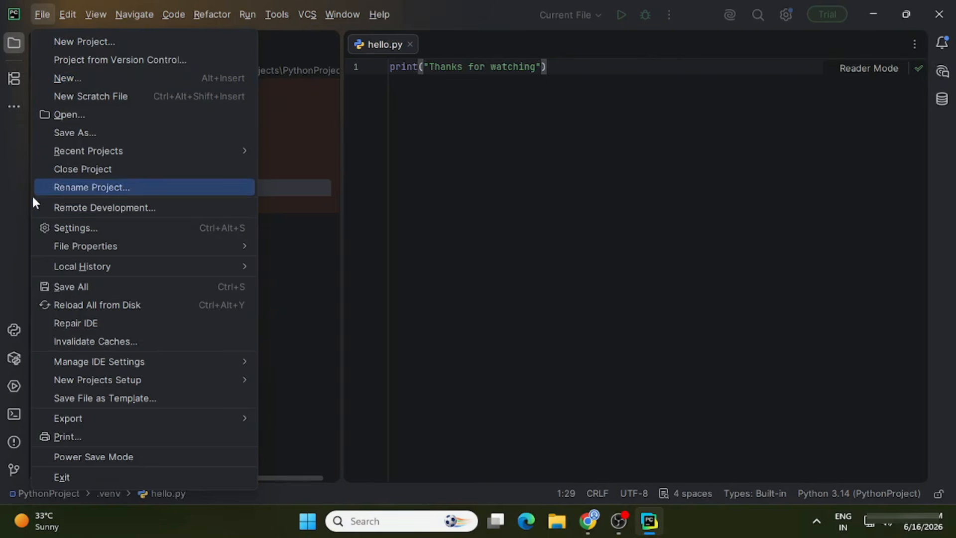
left_click(70, 286)
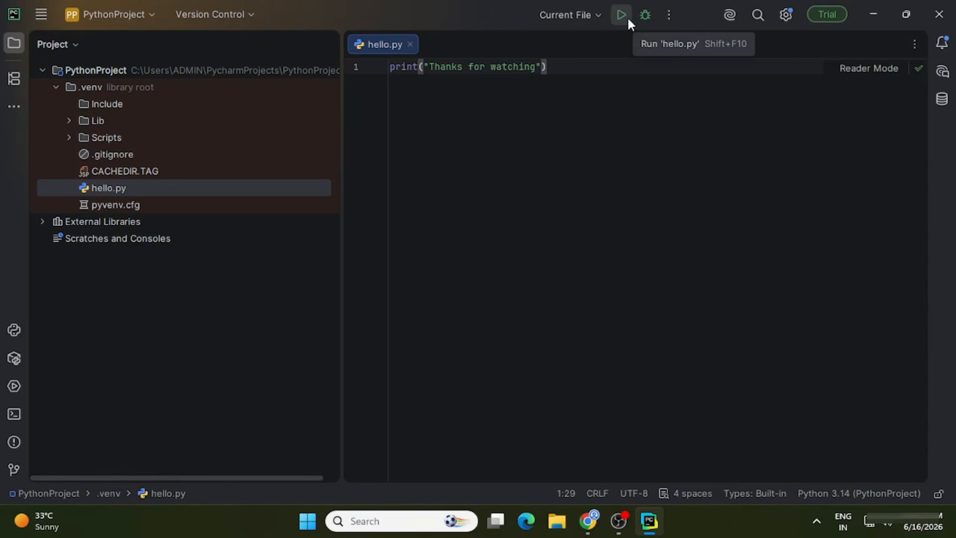
Run the hello script from the editor and check its output in the run panel.
right_click(573, 129)
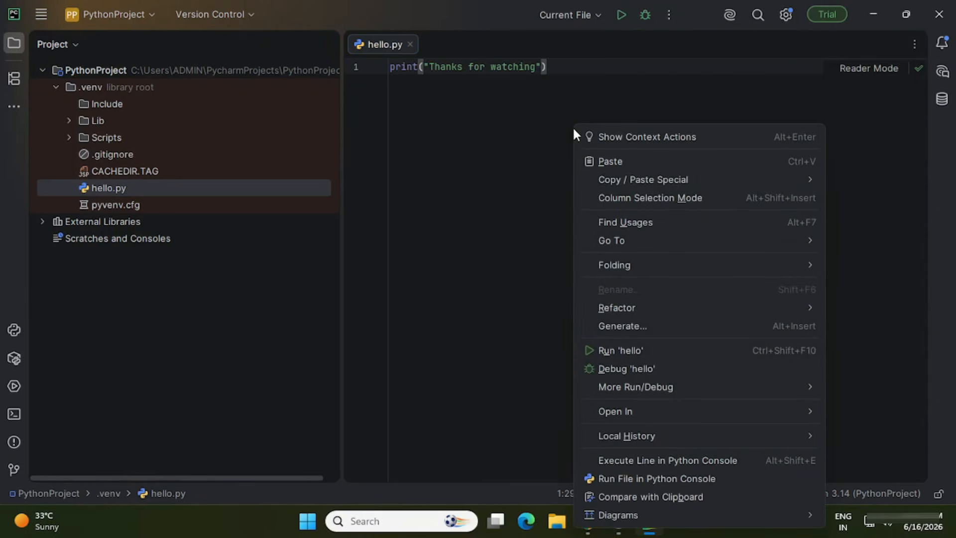
left_click(615, 351)
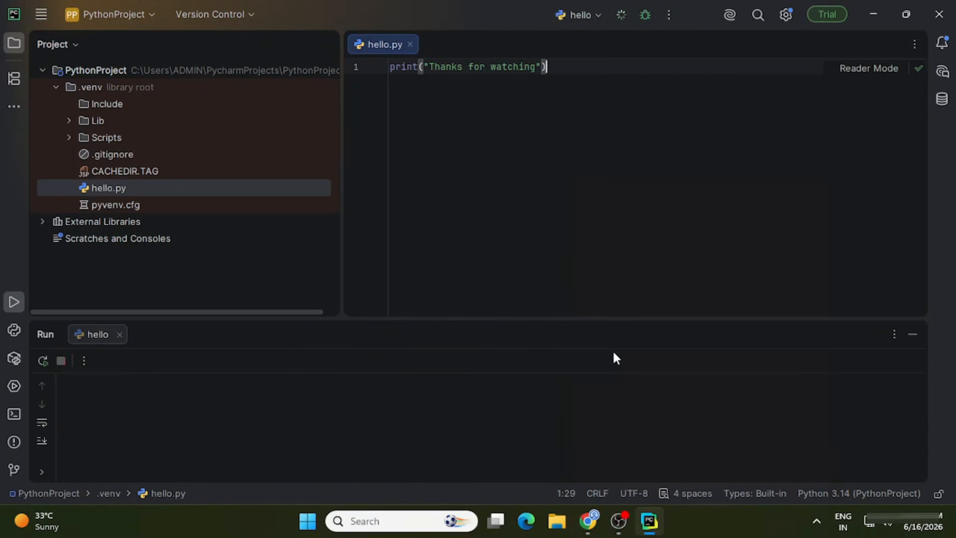
left_click(292, 405)
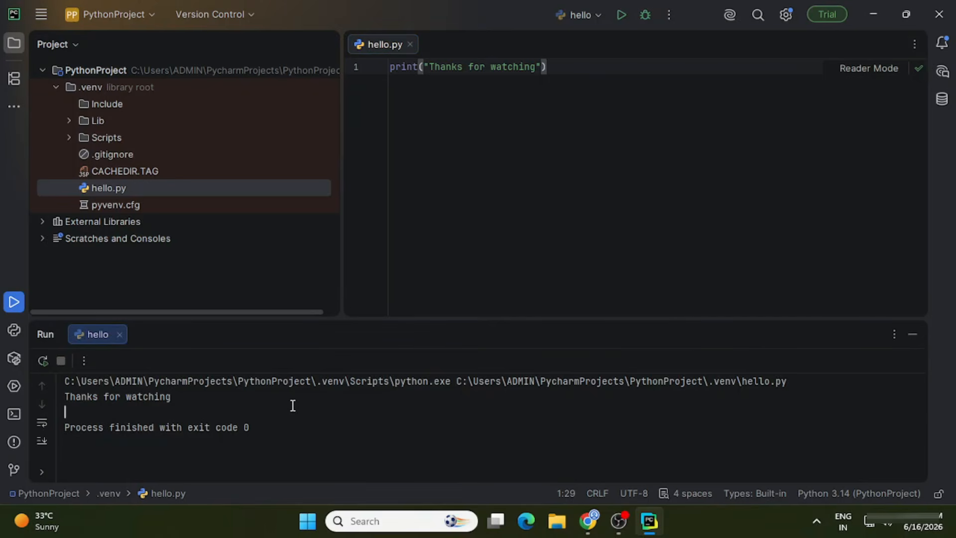